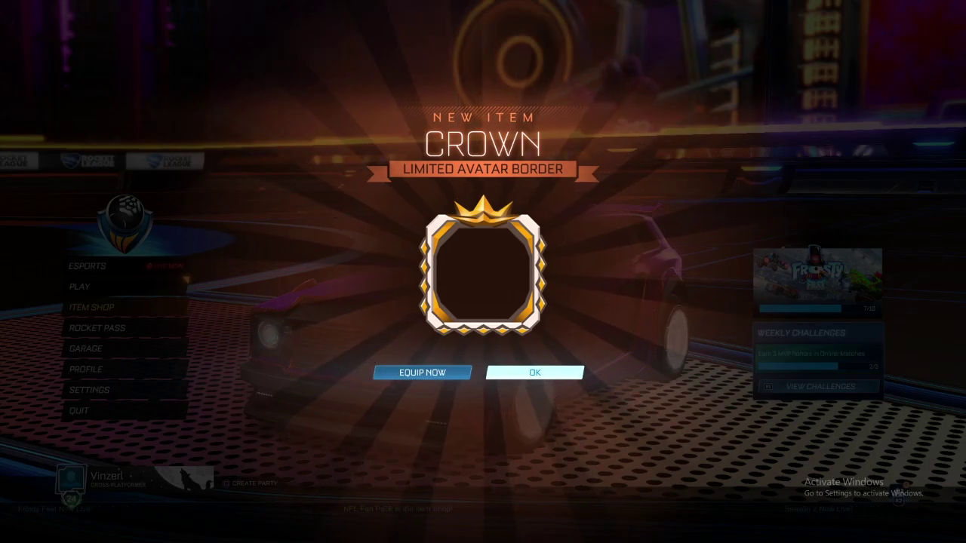
Step: Dismiss the Crown limited avatar border notice with Enter
{"action": "key", "text": "Return"}
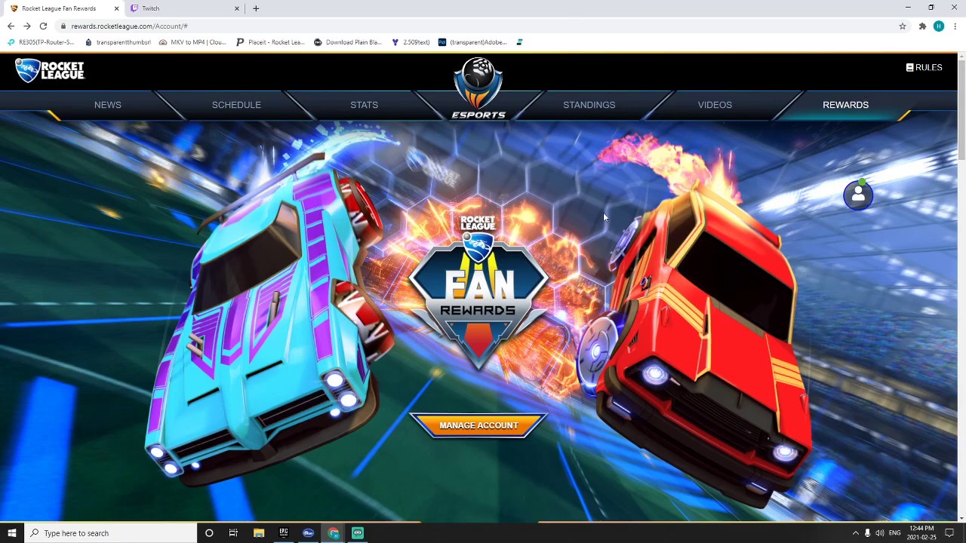
{"action": "mouse_move", "coordinate": [333, 533]}
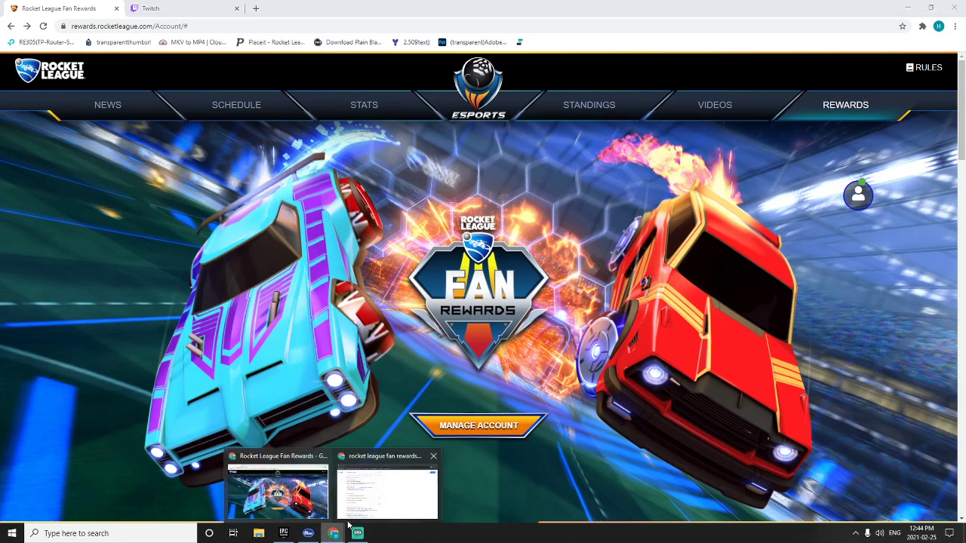
Step: In the incognito window, open the Rocket League Fan Rewards search result
{"action": "left_click", "coordinate": [408, 482]}
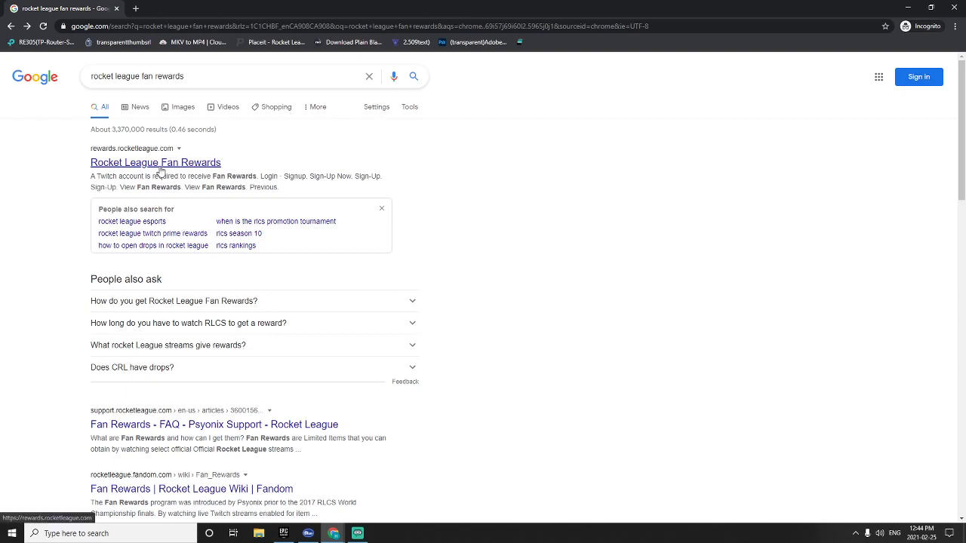
{"action": "left_click", "coordinate": [161, 165]}
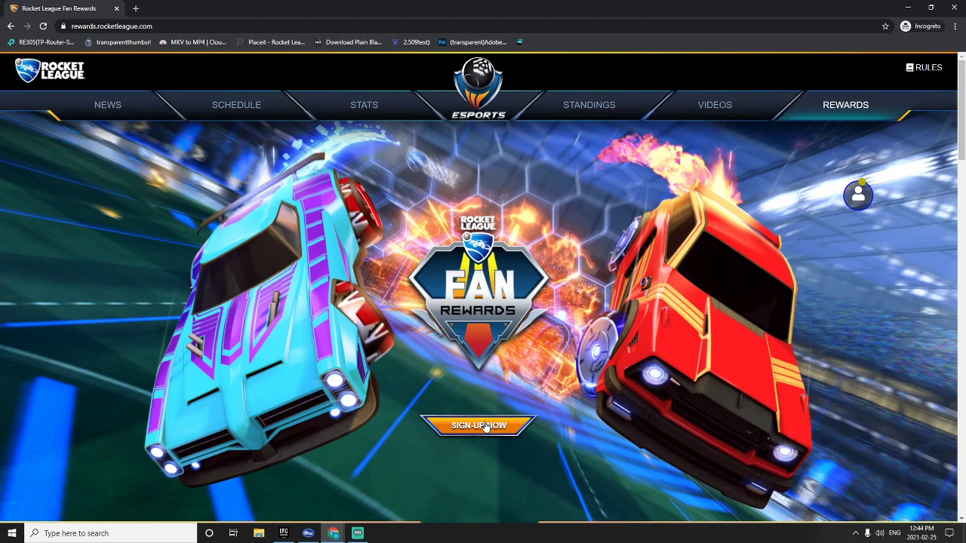
Step: Start Fan Rewards sign-up and highlight the Link Twitch Account requirement text
{"action": "left_click", "coordinate": [486, 424]}
{"action": "left_click_drag", "start_coordinate": [330, 287], "coordinate": [438, 296]}
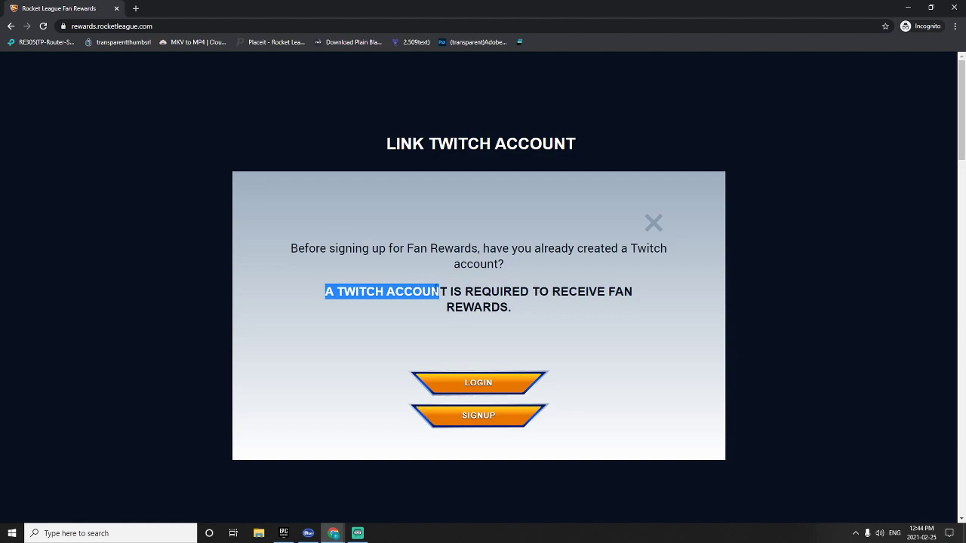
{"action": "left_click", "coordinate": [436, 291]}
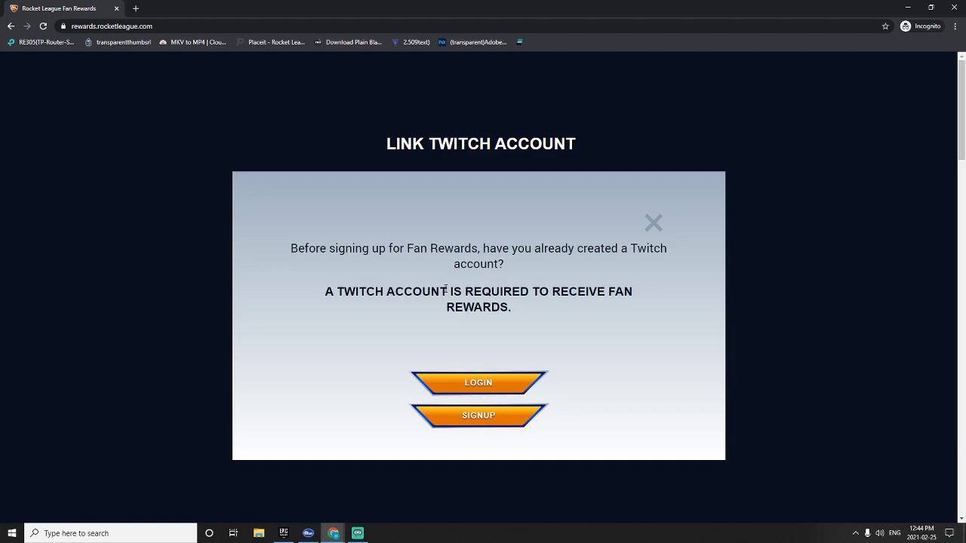
{"action": "left_click_drag", "start_coordinate": [446, 289], "coordinate": [347, 287]}
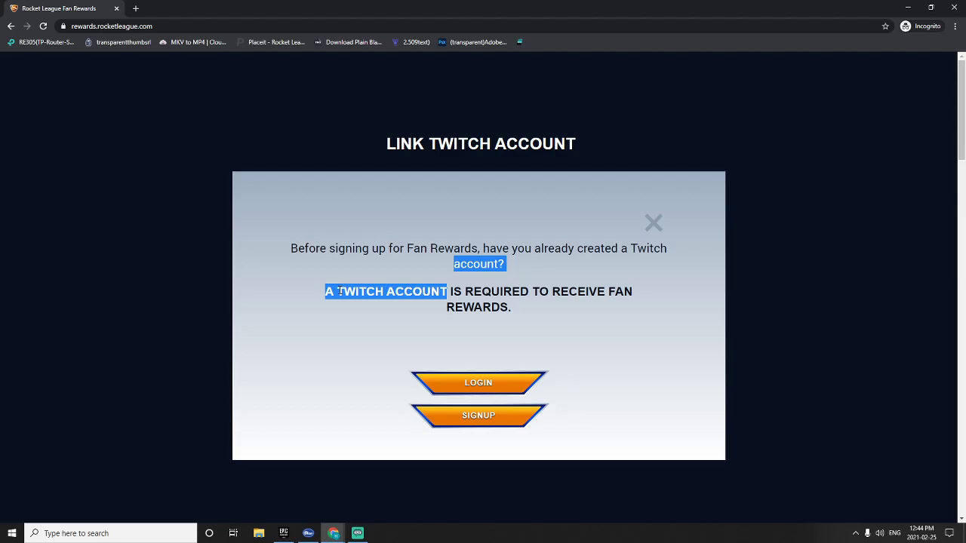
{"action": "left_click", "coordinate": [339, 291]}
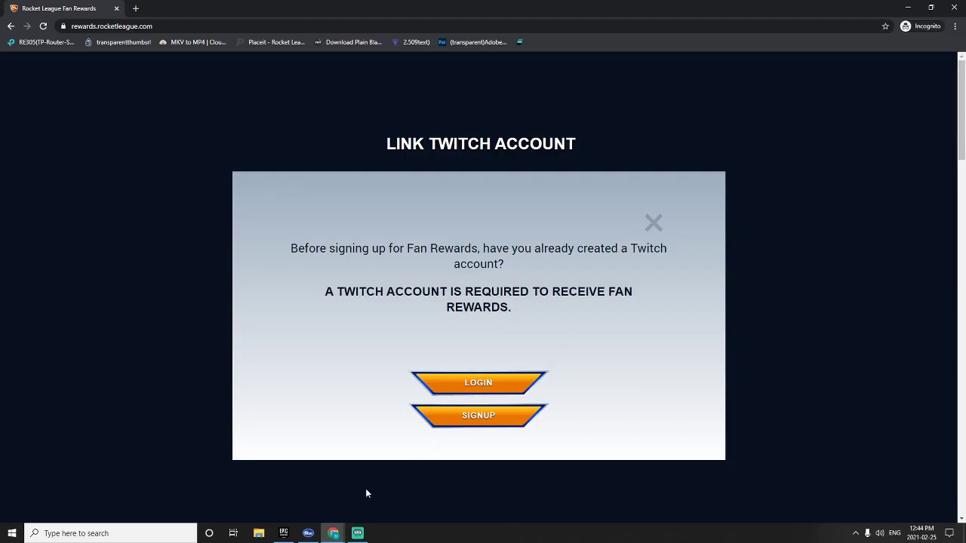
{"action": "mouse_move", "coordinate": [333, 533]}
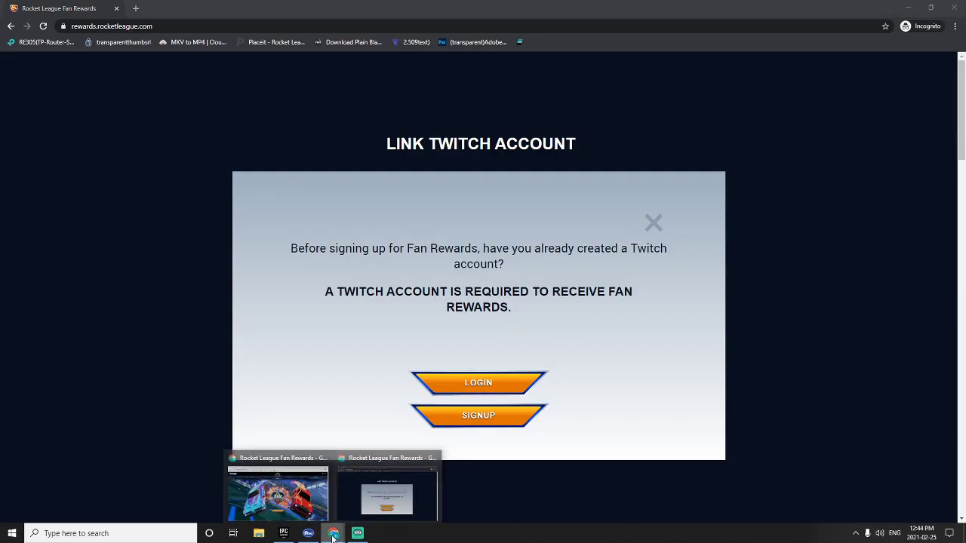
Step: In the signed-in window, check Manage Account, back out of Sony sign-in, and close the panel
{"action": "left_click", "coordinate": [303, 498]}
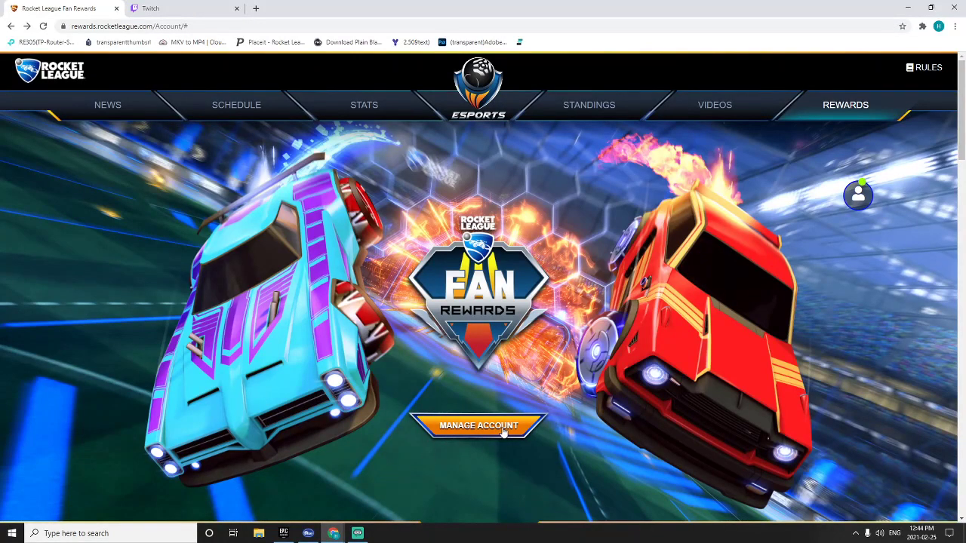
{"action": "left_click", "coordinate": [858, 195]}
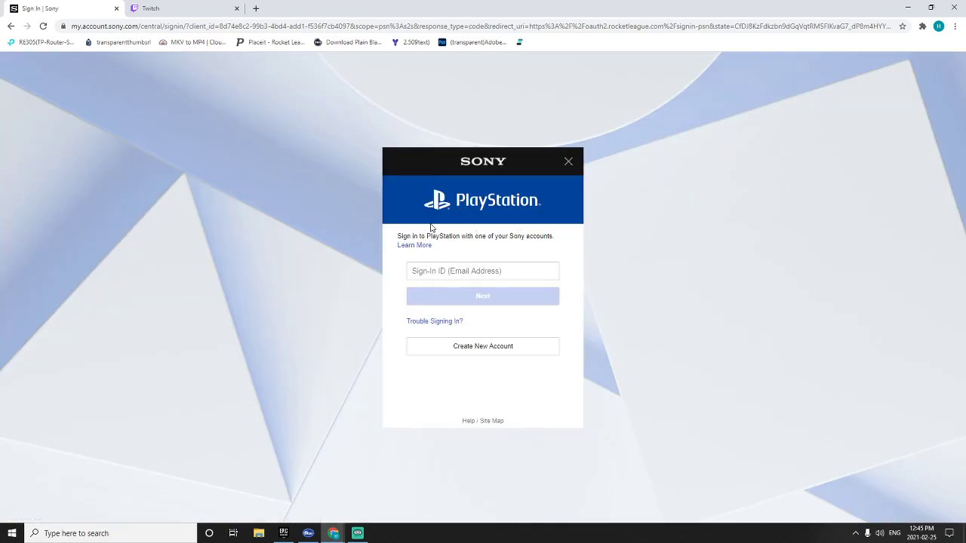
{"action": "left_click", "coordinate": [11, 26]}
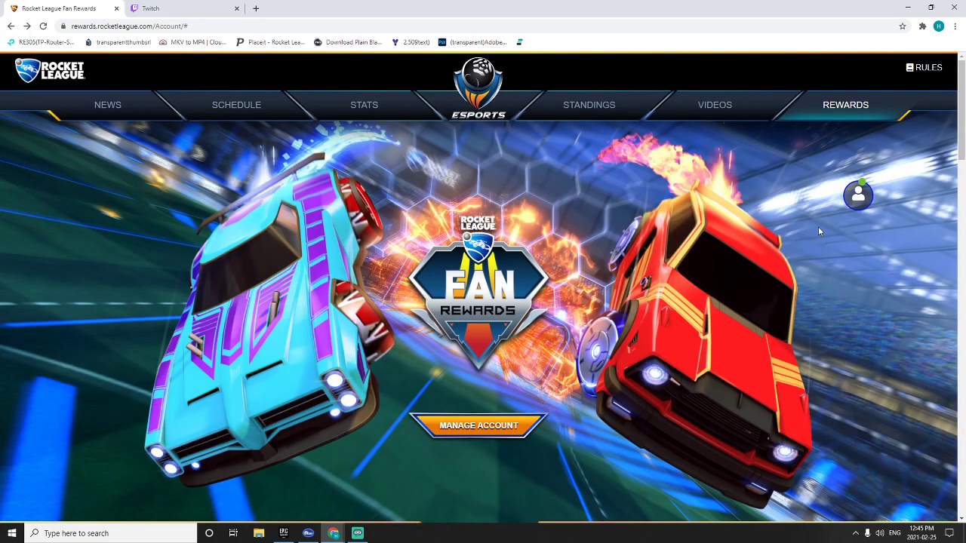
{"action": "left_click", "coordinate": [859, 193]}
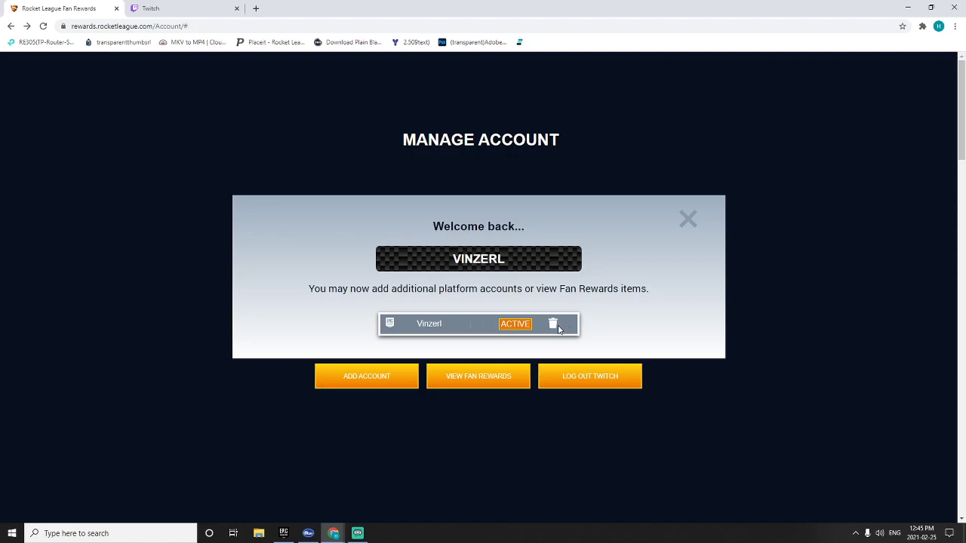
{"action": "left_click", "coordinate": [687, 218]}
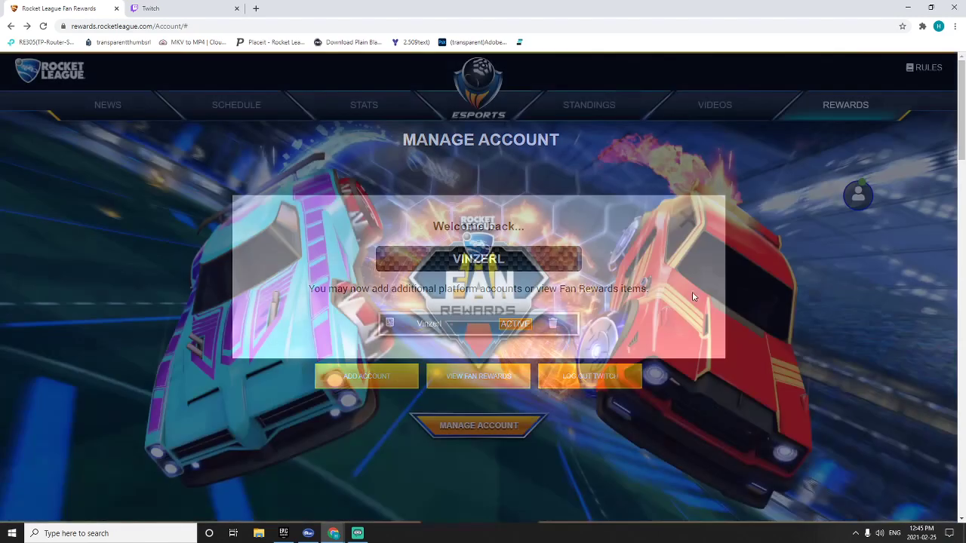
Step: On the Twitch tab, search rlcs and open the RocketLeague channel page
{"action": "left_click", "coordinate": [192, 6]}
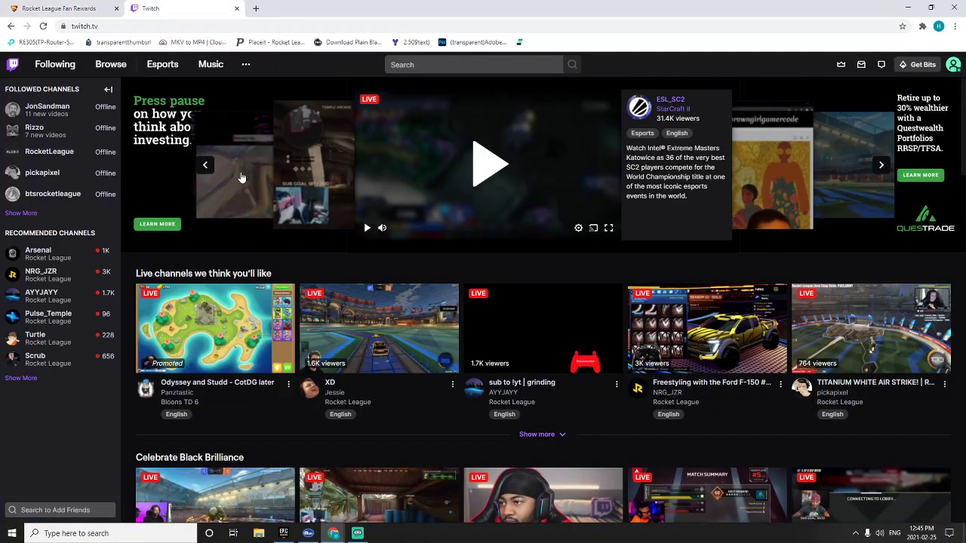
{"action": "left_click", "coordinate": [400, 64]}
{"action": "left_click", "coordinate": [412, 85]}
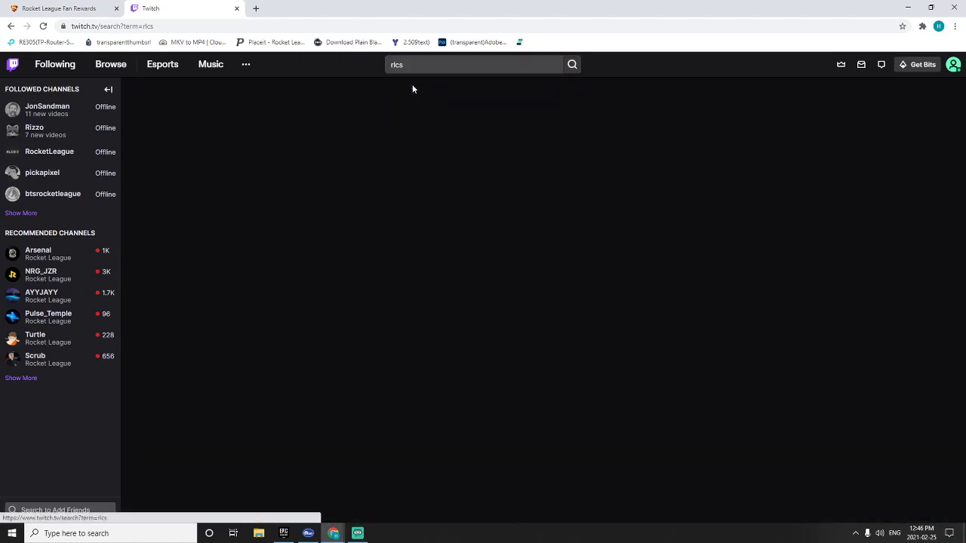
{"action": "left_click", "coordinate": [368, 139]}
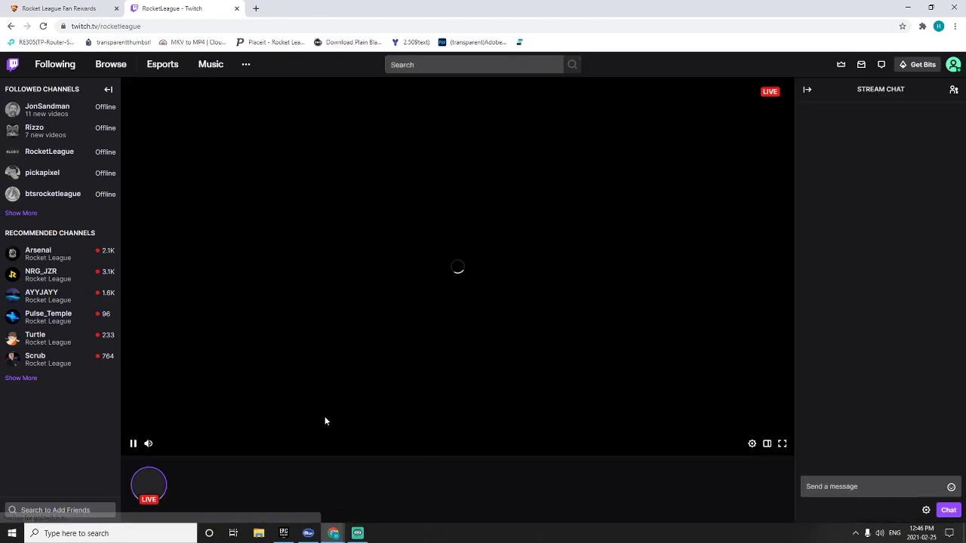
{"action": "scroll", "coordinate": [244, 445], "scroll_direction": "down", "scroll_amount": 2}
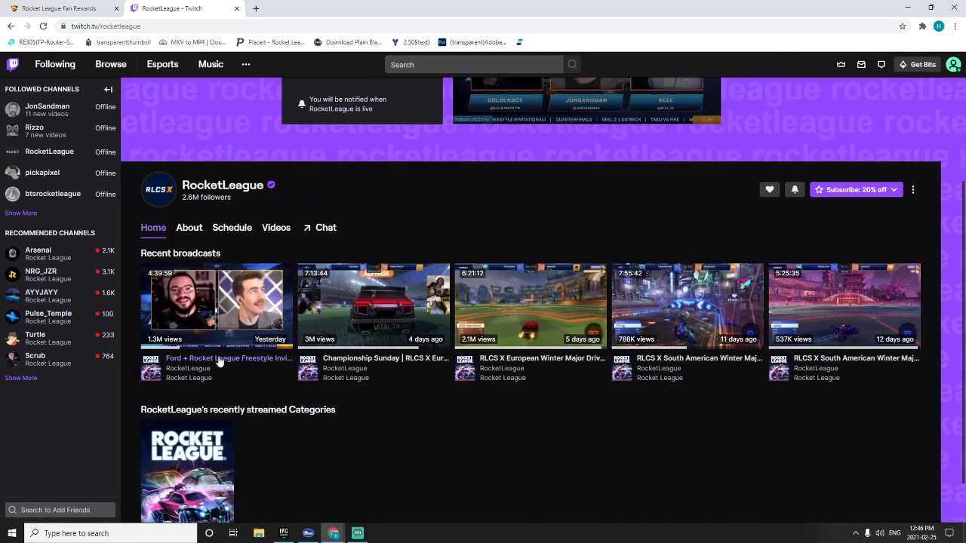
Step: Open and pause the Freestyle Invitational Day 1 past broadcast
{"action": "left_click", "coordinate": [206, 365]}
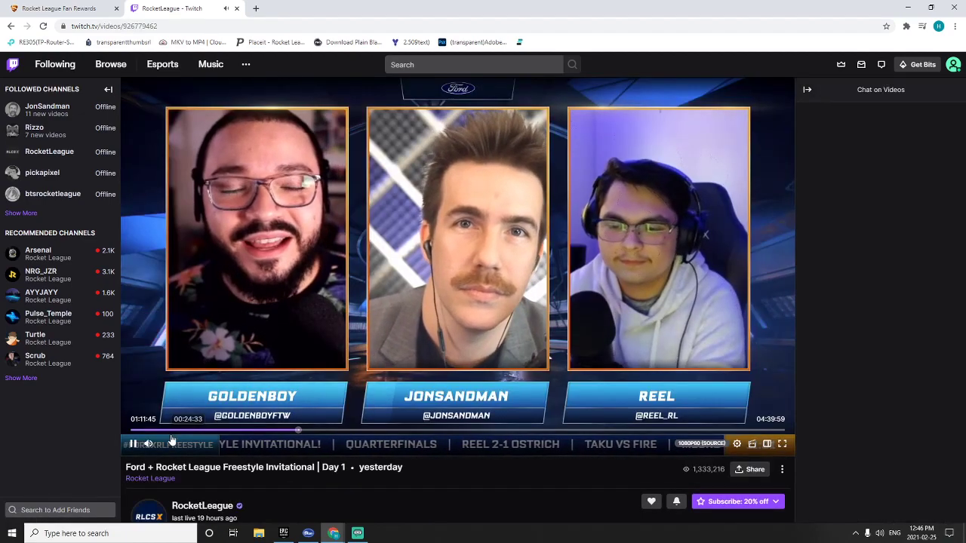
{"action": "left_click", "coordinate": [132, 443]}
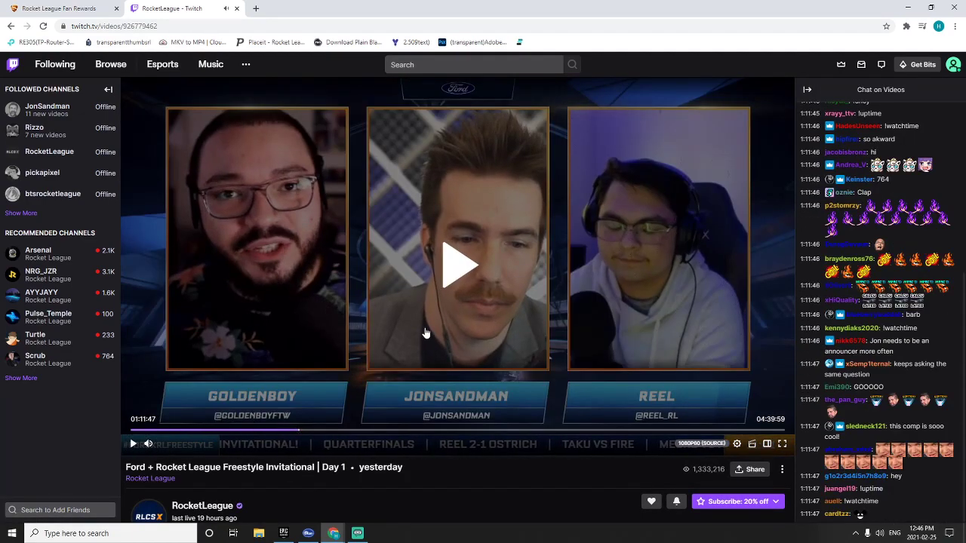
{"action": "scroll", "coordinate": [332, 350], "scroll_direction": "down", "scroll_amount": 3}
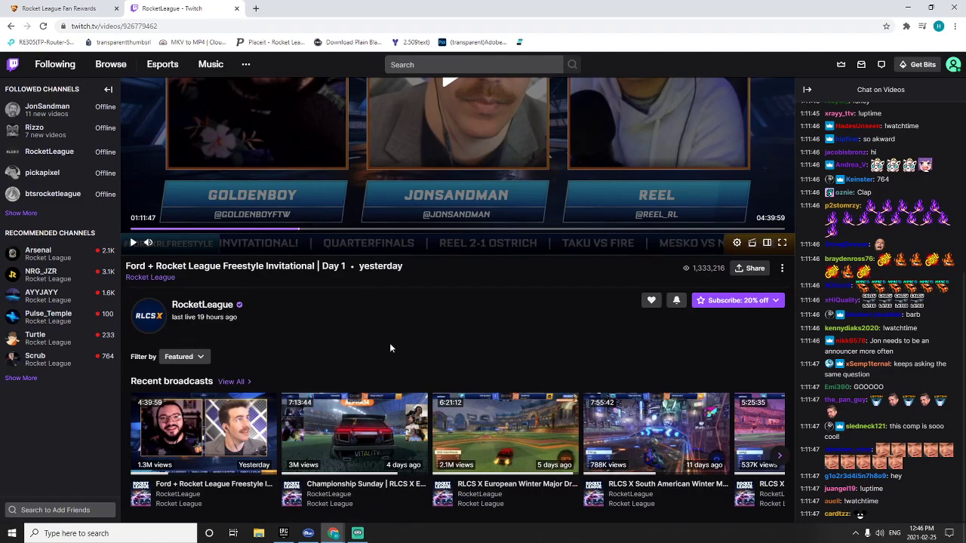
{"action": "scroll", "coordinate": [389, 345], "scroll_direction": "up", "scroll_amount": 3}
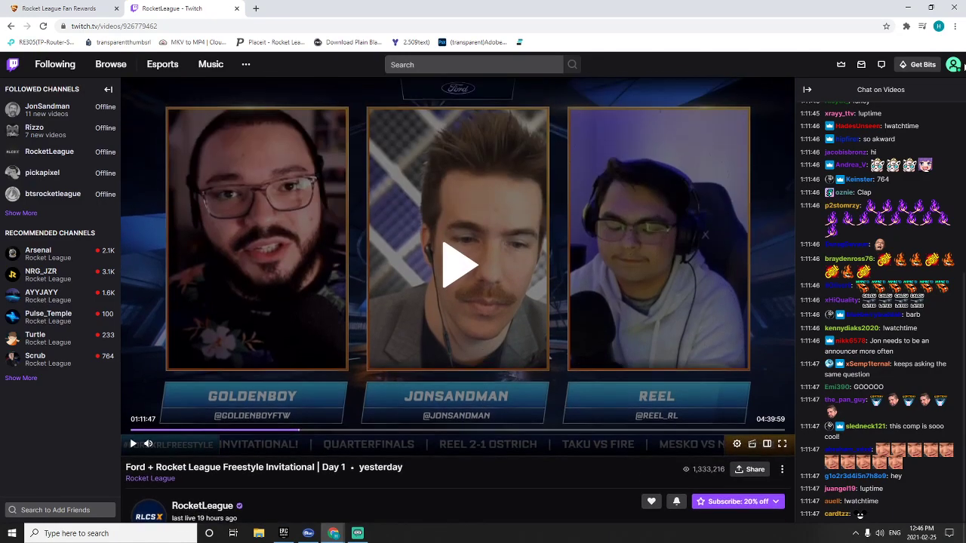
Step: Check notifications, then toggle Online status off and back on in the account menu
{"action": "left_click", "coordinate": [861, 66]}
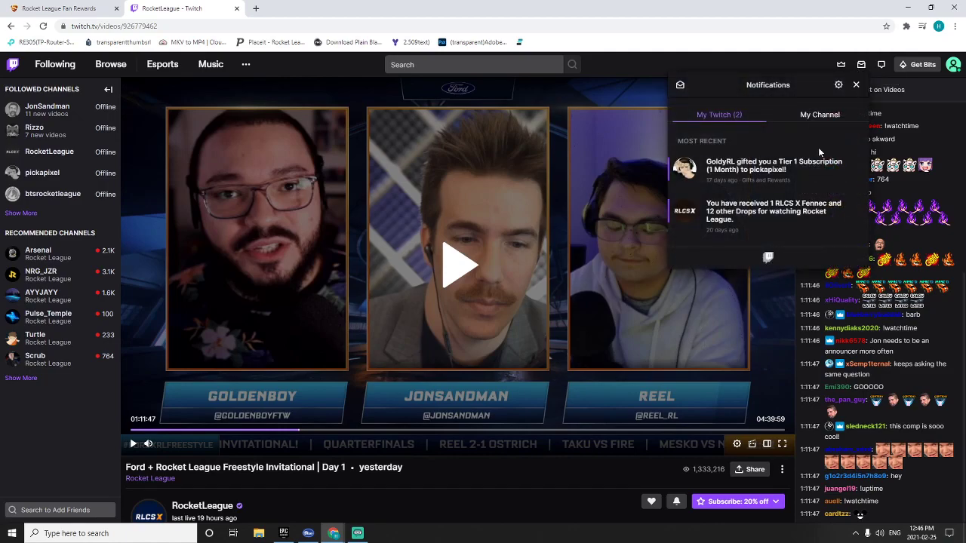
{"action": "mouse_move", "coordinate": [769, 211]}
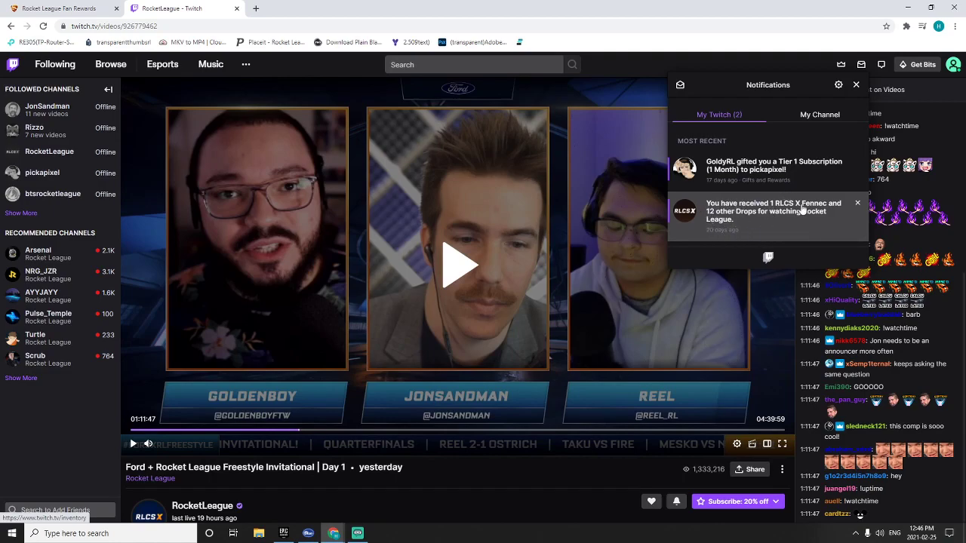
{"action": "left_click", "coordinate": [953, 66]}
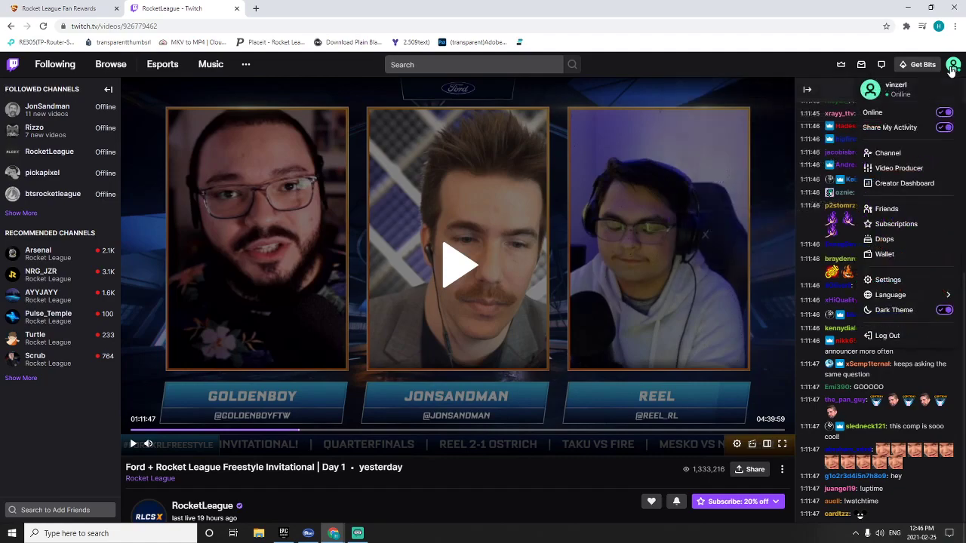
{"action": "left_click", "coordinate": [953, 66]}
{"action": "left_click", "coordinate": [946, 113]}
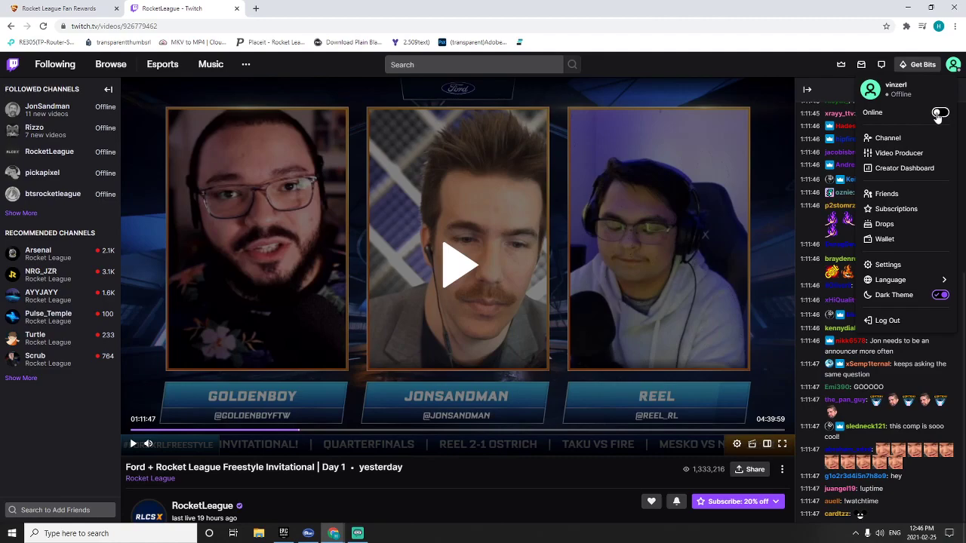
{"action": "left_click", "coordinate": [938, 113]}
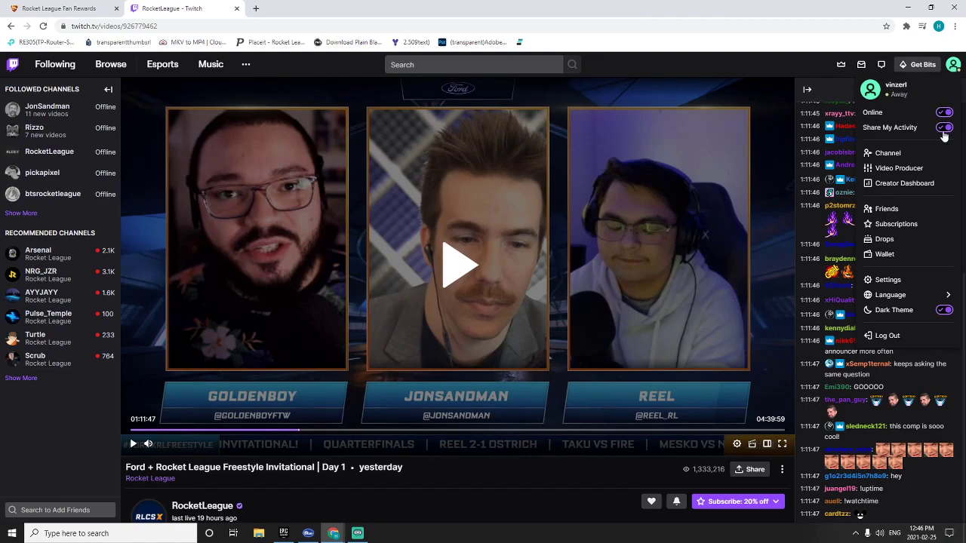
{"action": "left_click", "coordinate": [954, 65]}
{"action": "left_click", "coordinate": [953, 65]}
Step: Open Drops inventory, close the mini-player, check the Hustle Brows claim date, then return to Fan Rewards
{"action": "left_click", "coordinate": [919, 239]}
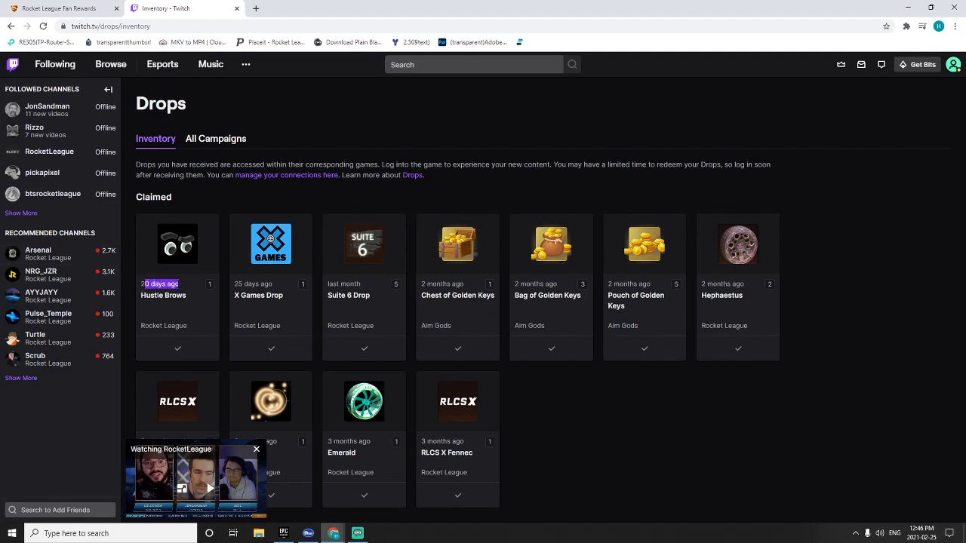
{"action": "left_click", "coordinate": [258, 451]}
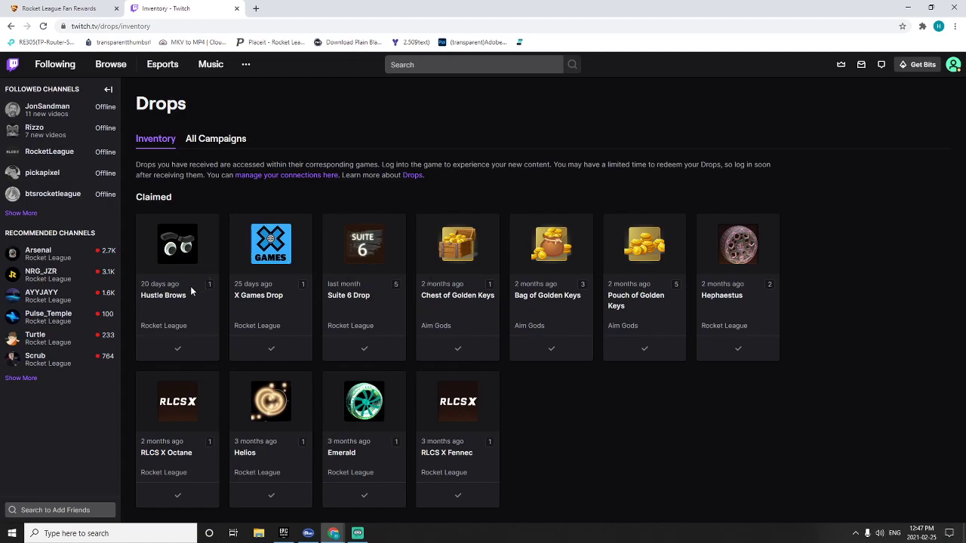
{"action": "left_click_drag", "start_coordinate": [141, 283], "coordinate": [163, 283]}
{"action": "left_click", "coordinate": [163, 283]}
{"action": "left_click_drag", "start_coordinate": [142, 284], "coordinate": [147, 283]}
{"action": "left_click", "coordinate": [431, 221]}
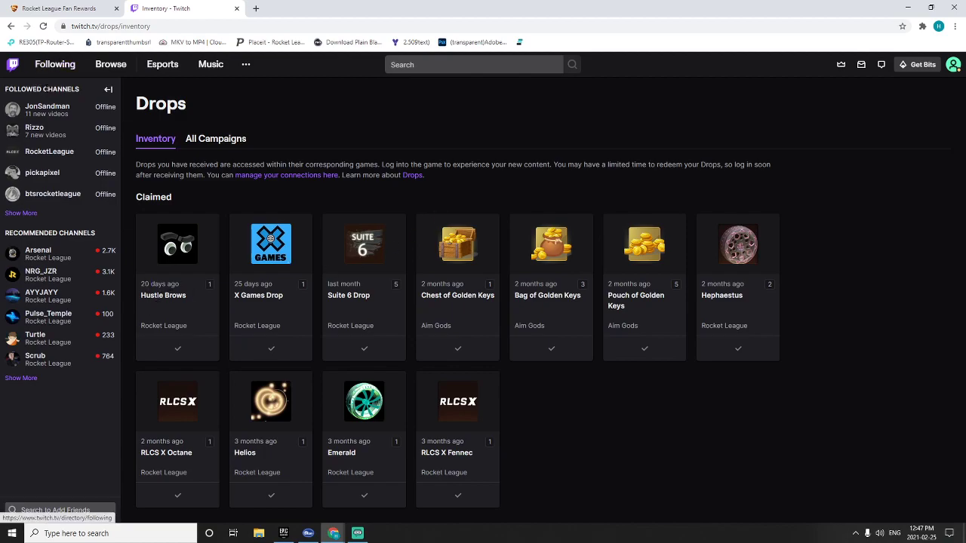
{"action": "left_click", "coordinate": [45, 6]}
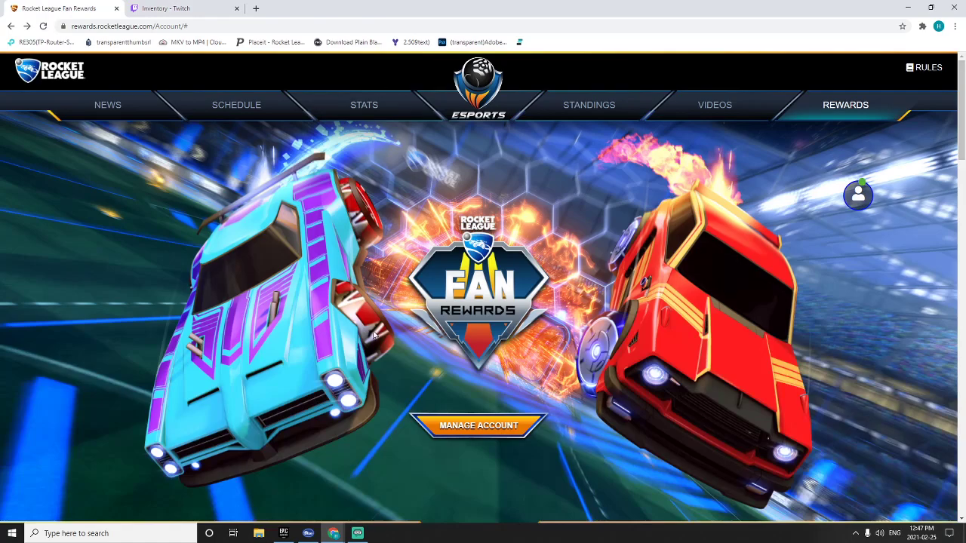
Step: Go to Twitch home, then reopen Fan Rewards Manage Account showing the active linked account
{"action": "left_click", "coordinate": [166, 8]}
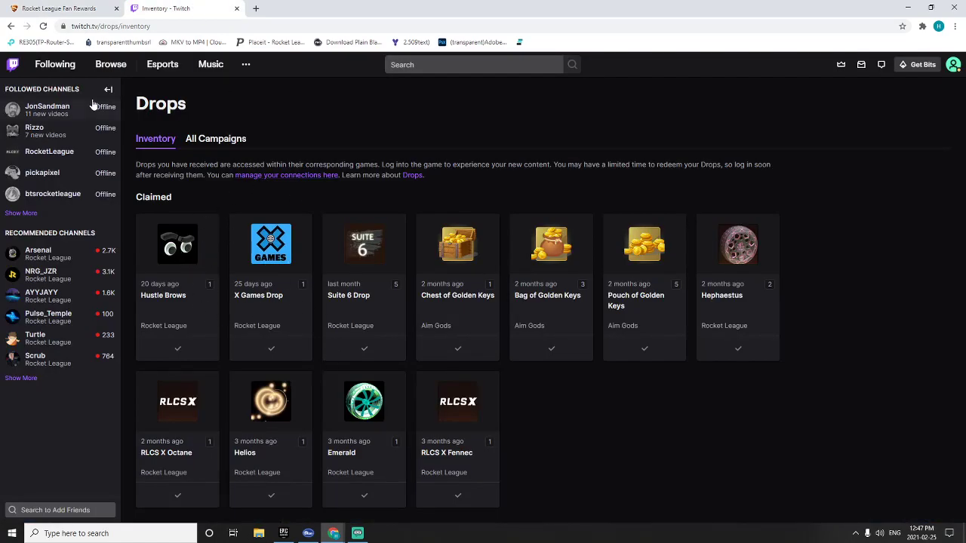
{"action": "left_click", "coordinate": [13, 65]}
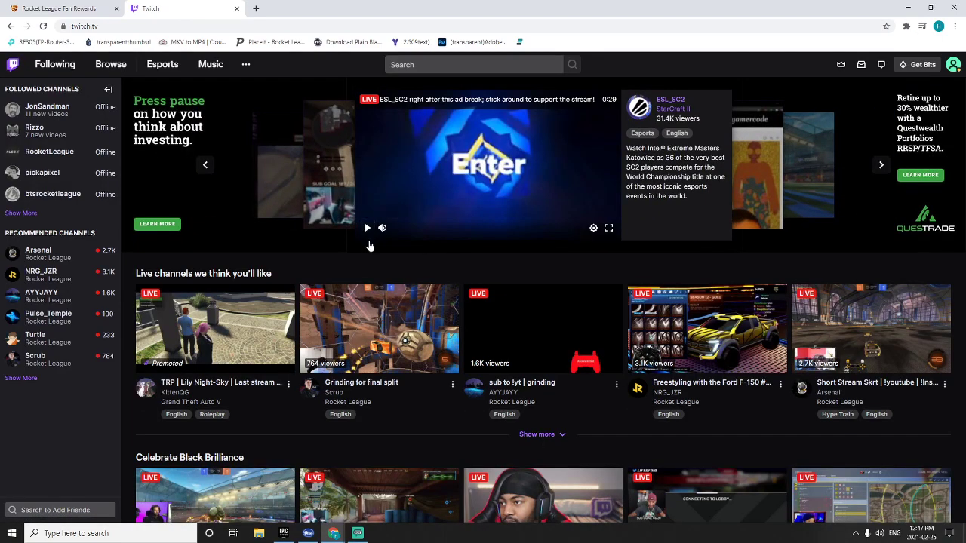
{"action": "left_click", "coordinate": [61, 8]}
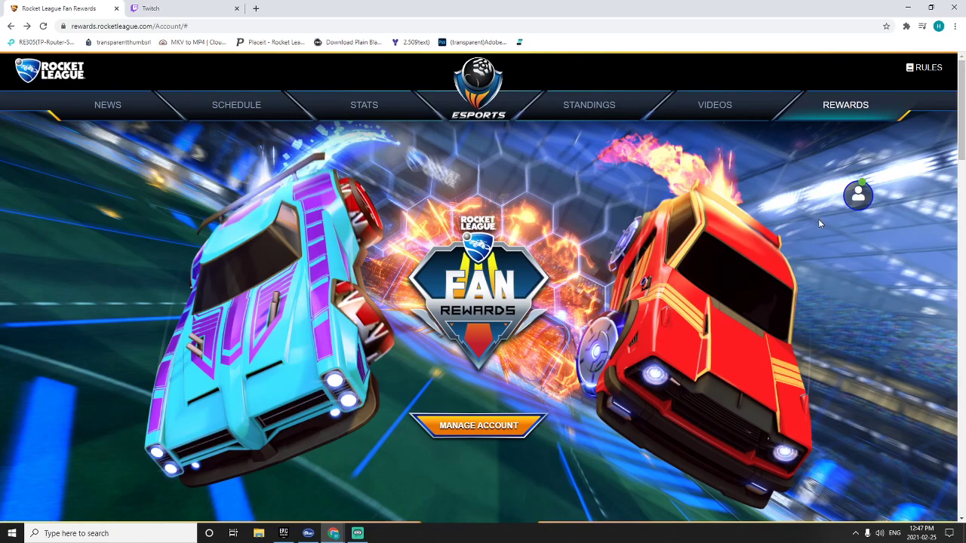
{"action": "left_click", "coordinate": [865, 191]}
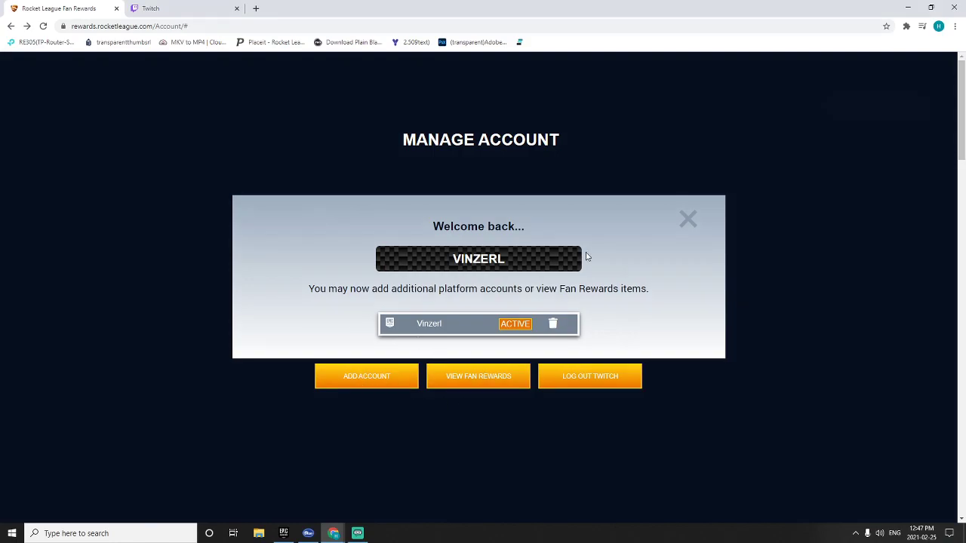
Step: Open a new Chrome window for another browser profile
{"action": "left_click", "coordinate": [938, 27]}
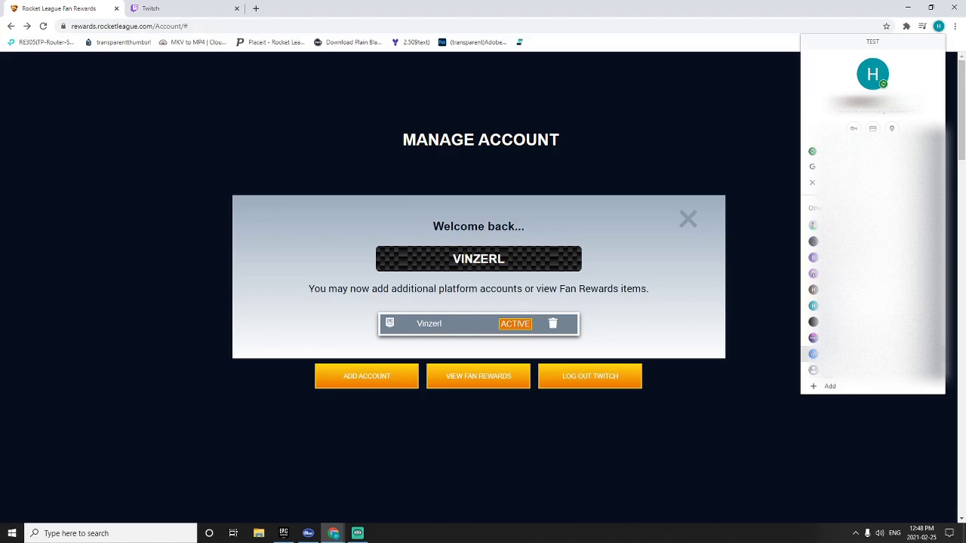
{"action": "left_click", "coordinate": [856, 361]}
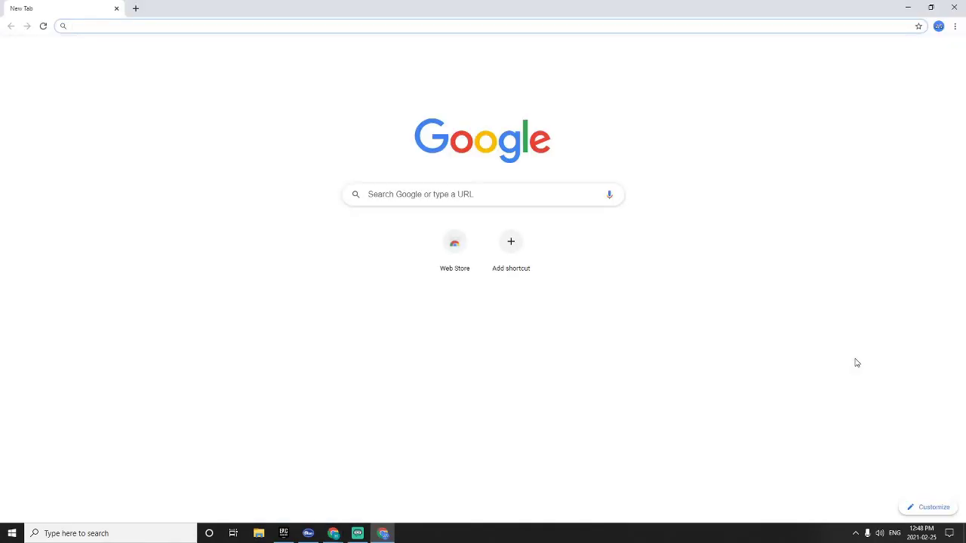
{"action": "left_click", "coordinate": [430, 196]}
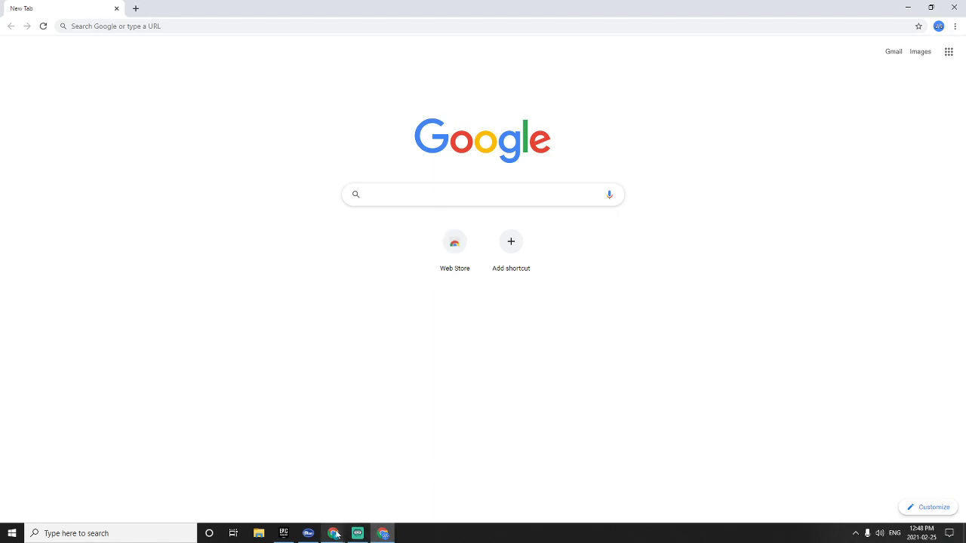
Step: Copy the Fan Rewards address from the first window and load it in the second profile
{"action": "mouse_move", "coordinate": [333, 534]}
{"action": "left_click", "coordinate": [305, 490]}
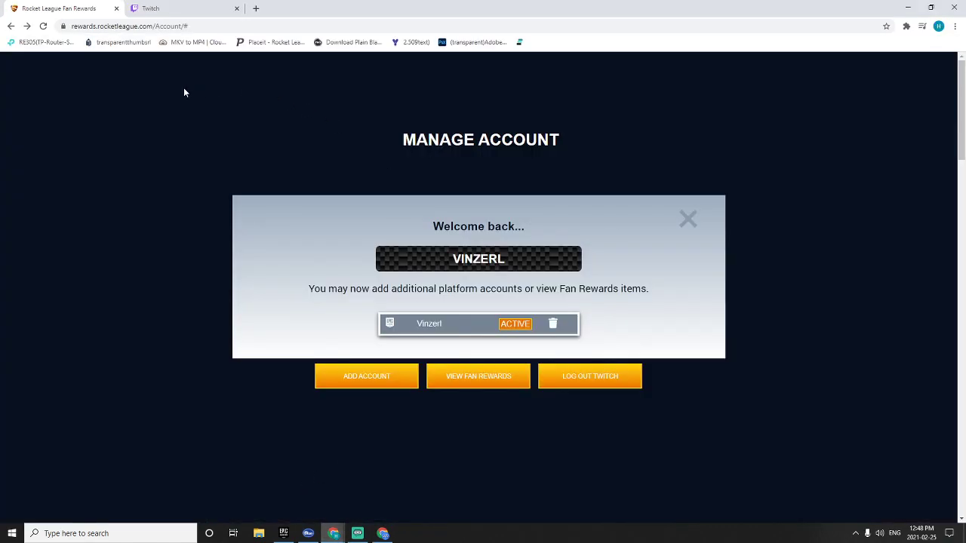
{"action": "left_click", "coordinate": [167, 26]}
{"action": "left_click", "coordinate": [381, 533]}
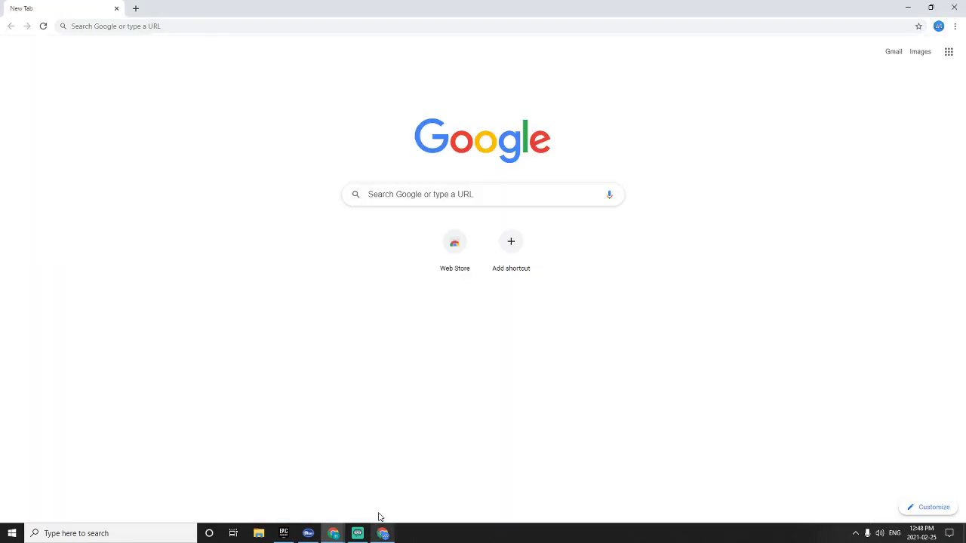
{"action": "type", "text": "https://rewards.rocketleague.com/Account/#"}
{"action": "key", "text": "Return"}
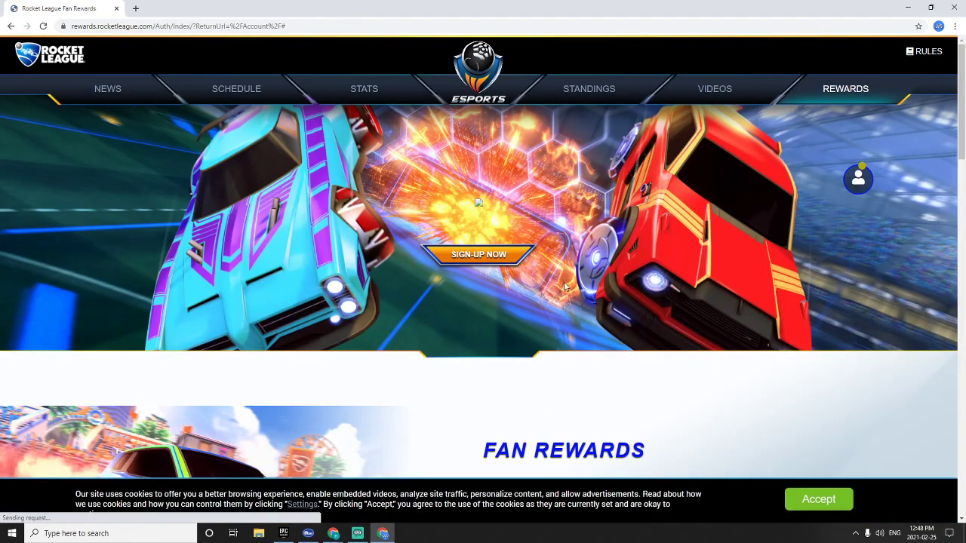
Step: Bring the original signed-in Fan Rewards window back to the front from the taskbar
{"action": "left_click", "coordinate": [360, 537]}
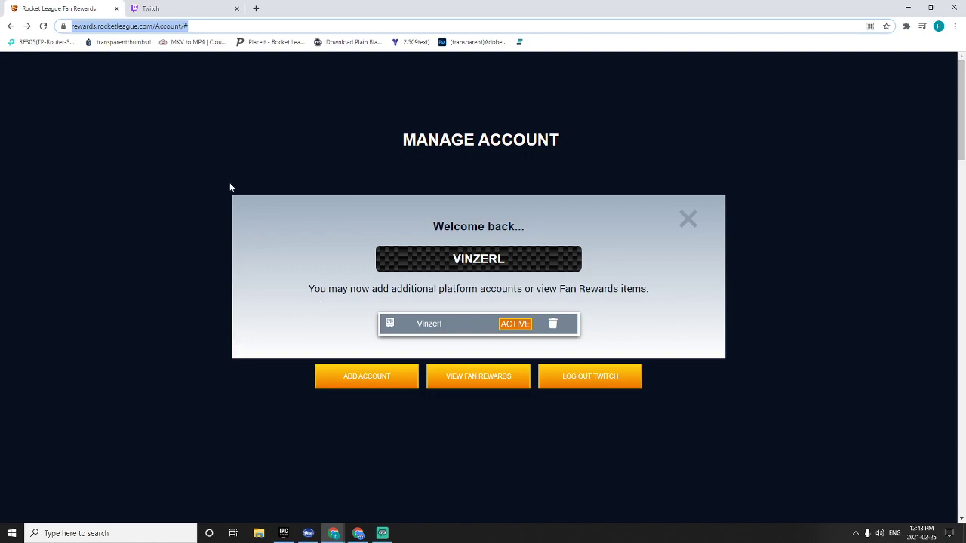
Step: Search Twitch for 'rlcs', open the RocketLeague channel, and play its Freestyle Invitational Day 1 broadcast
{"action": "left_click", "coordinate": [204, 6]}
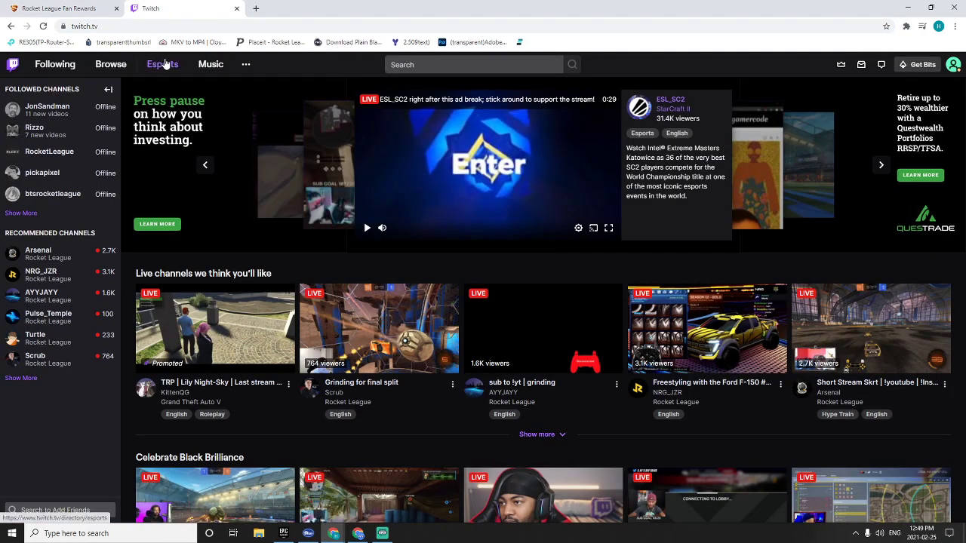
{"action": "left_click", "coordinate": [422, 64]}
{"action": "type", "text": "rlcs"}
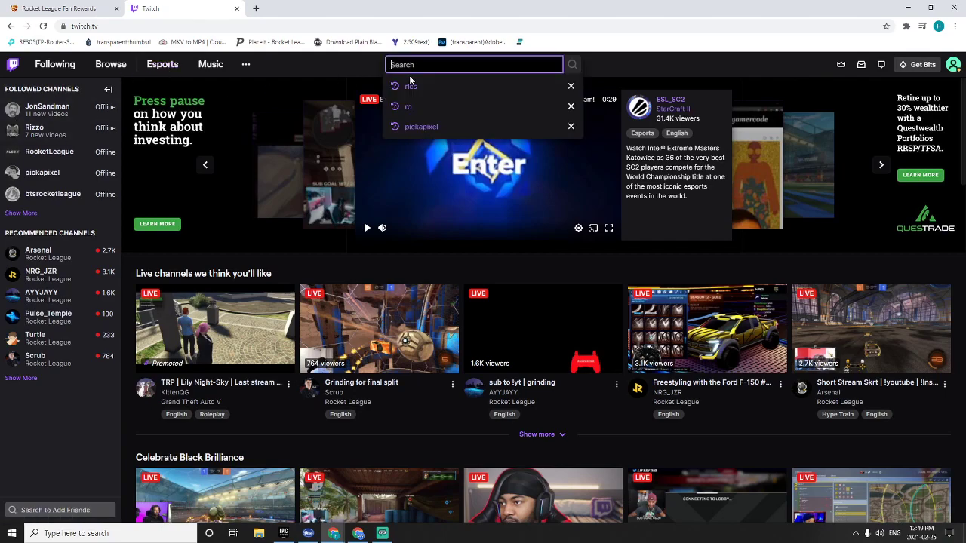
{"action": "key", "text": "Return"}
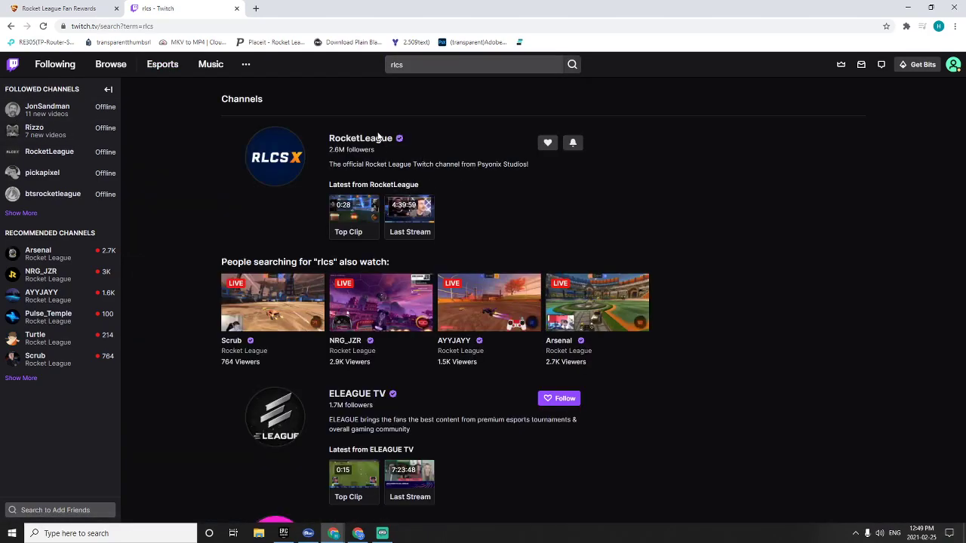
{"action": "left_click", "coordinate": [358, 138]}
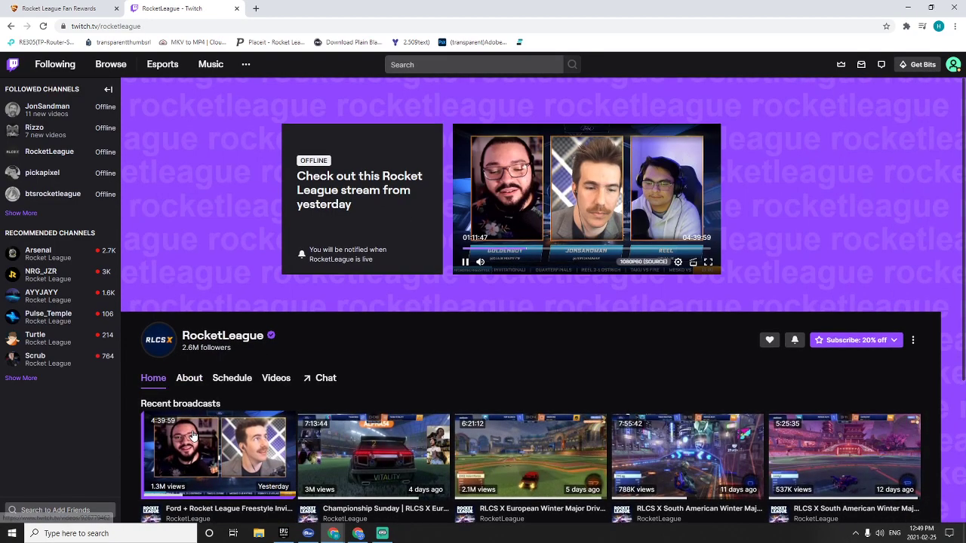
{"action": "scroll", "coordinate": [193, 435], "scroll_direction": "down", "scroll_amount": 2}
{"action": "left_click", "coordinate": [211, 361]}
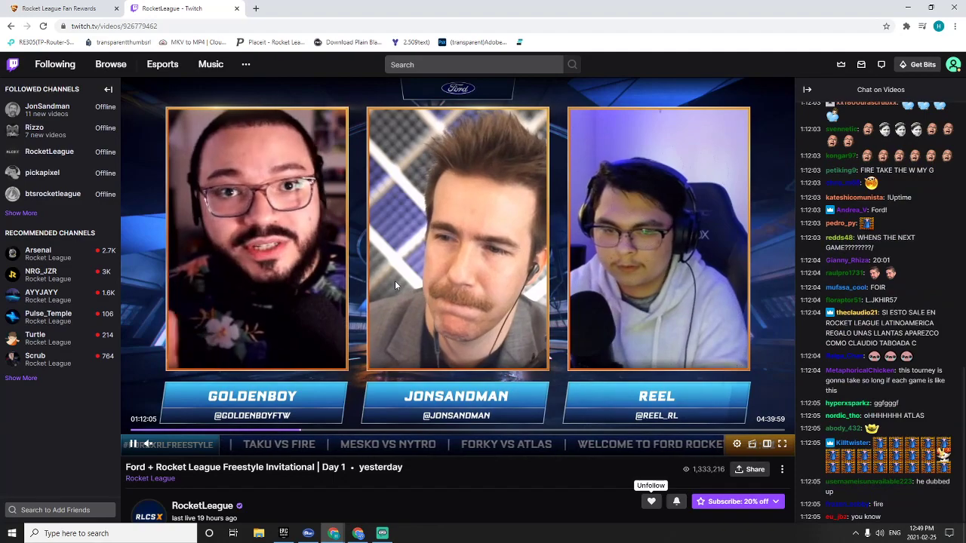
Step: Reload the RocketLeague broadcast page with F5, with the Twitch account menu open before and after
{"action": "left_click", "coordinate": [952, 64]}
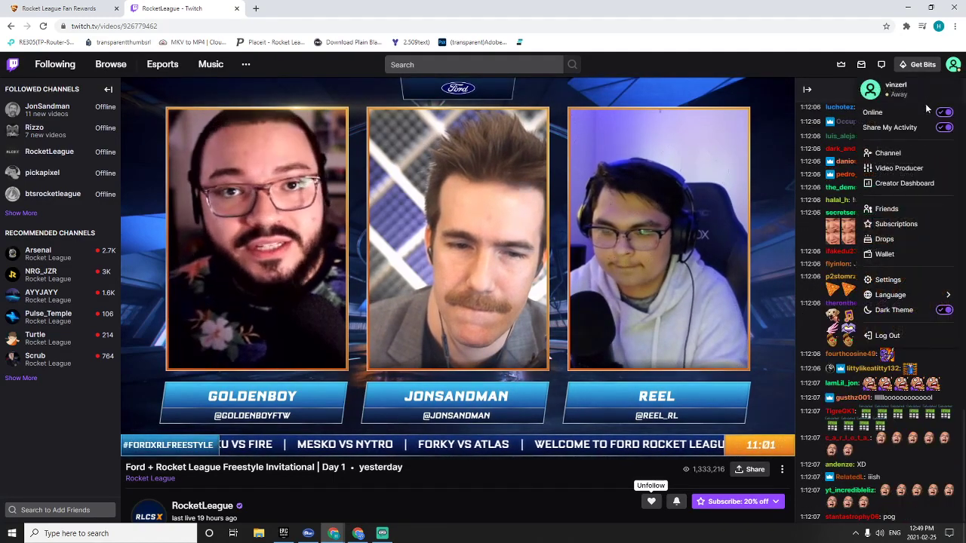
{"action": "key", "text": "F5"}
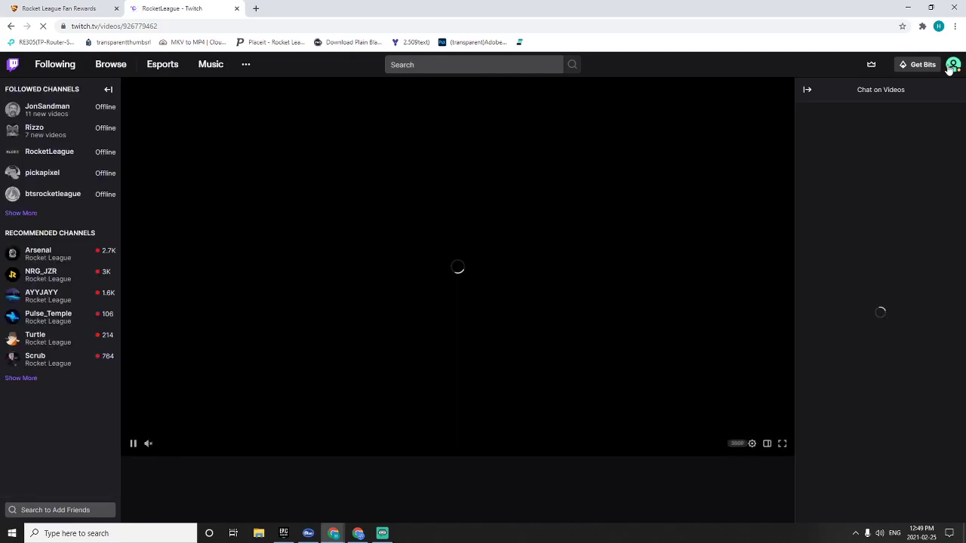
{"action": "left_click", "coordinate": [952, 65]}
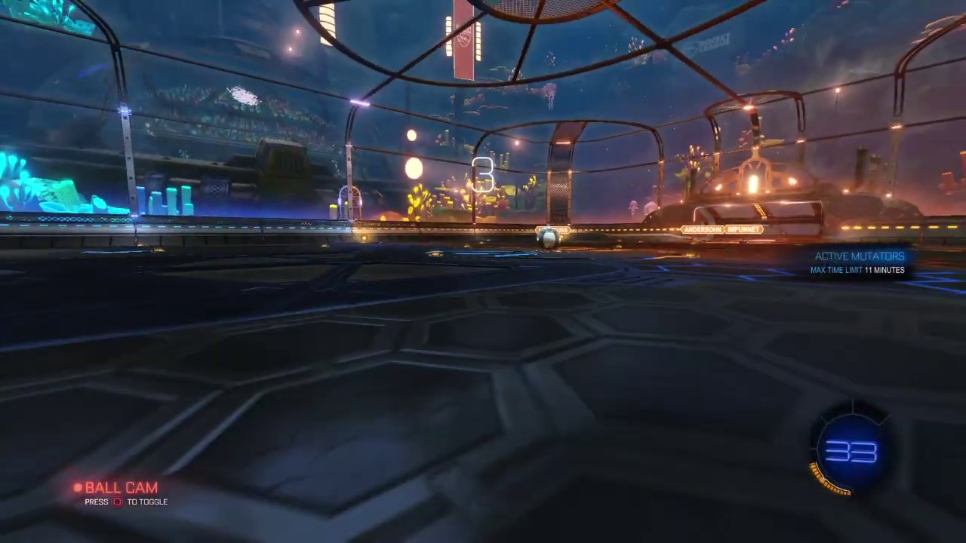
Step: Send the 'I got it!' quick chat and drive through kickoff to the big boost pad
{"action": "key", "text": "1"}
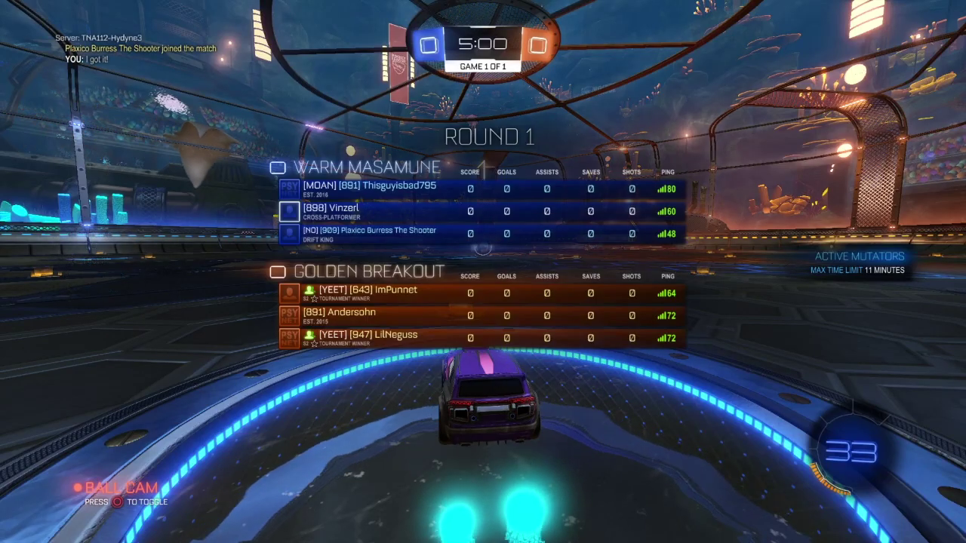
{"action": "key", "text": "w"}
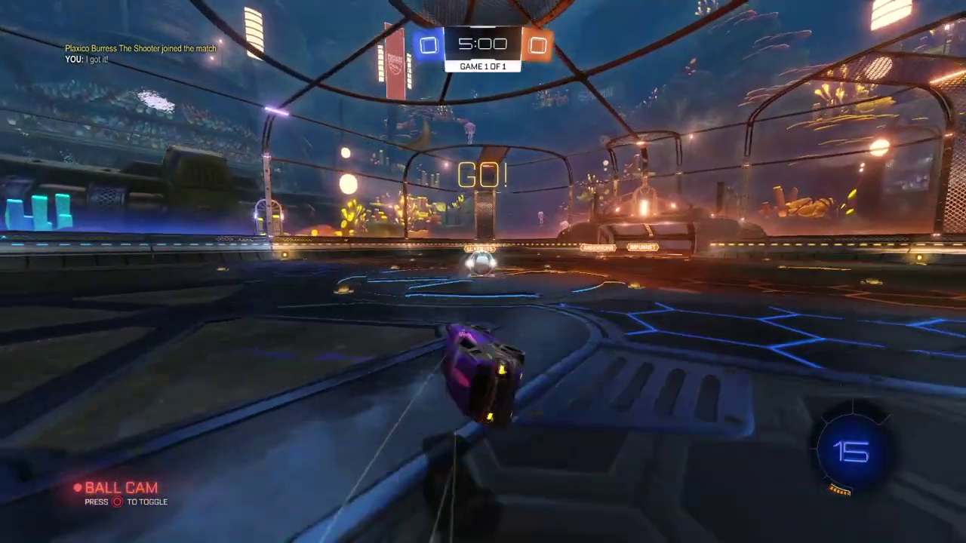
{"action": "key", "text": "d"}
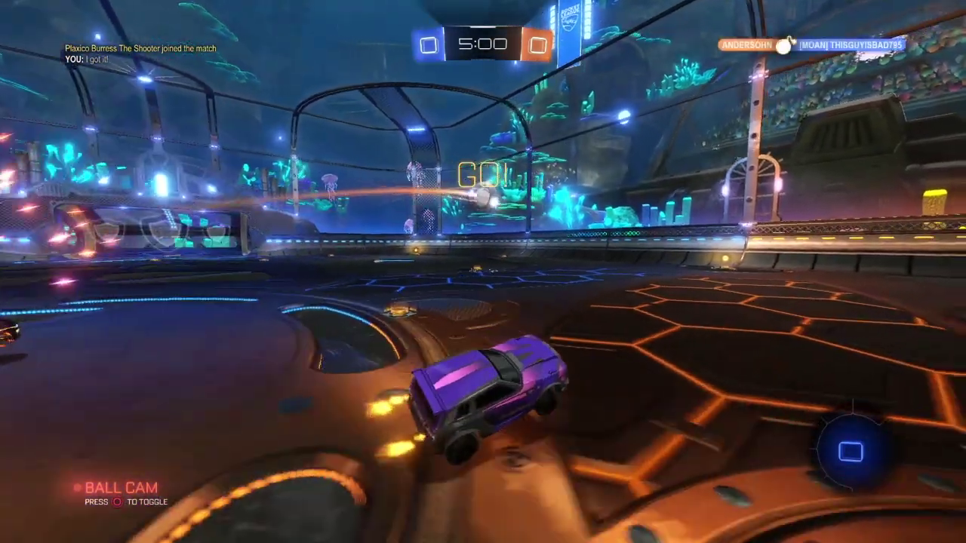
{"action": "key", "text": "w"}
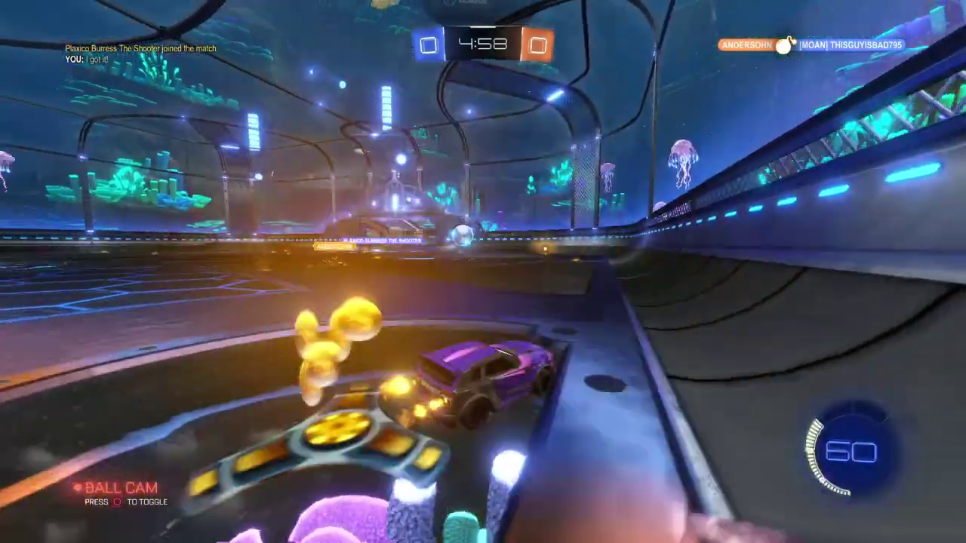
Step: Boost off the side wall and across midfield, still 0–0 at 4:48
{"action": "key", "text": "a"}
{"action": "key", "text": "shift"}
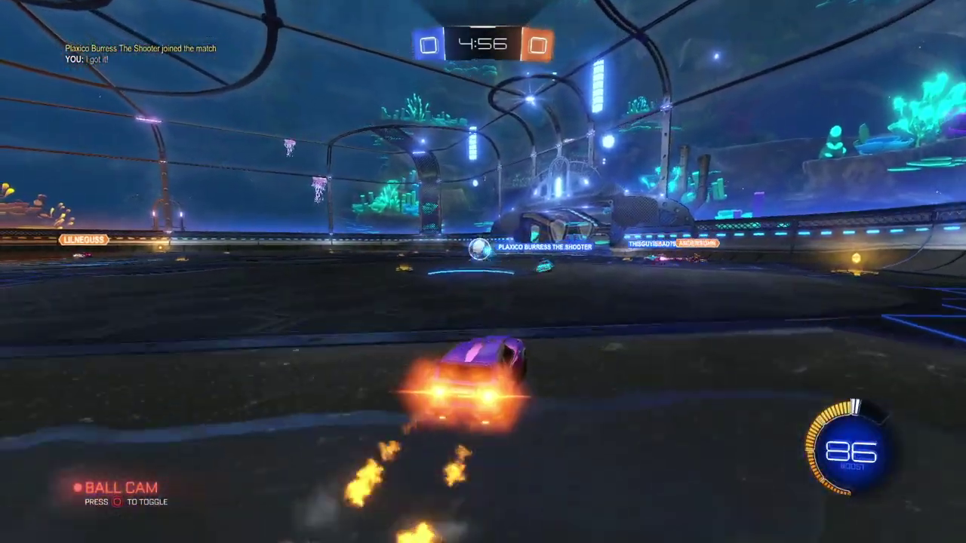
{"action": "key", "text": "d"}
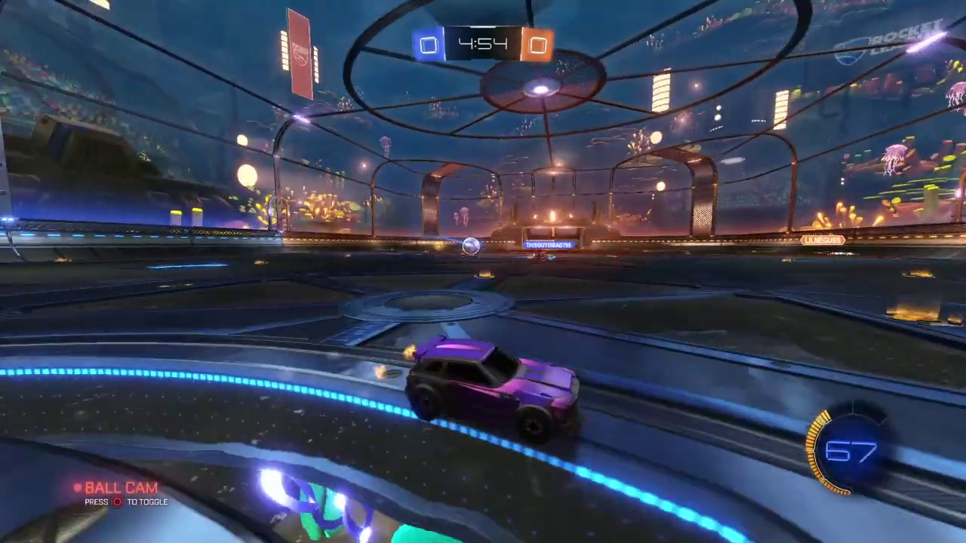
{"action": "key", "text": "shift"}
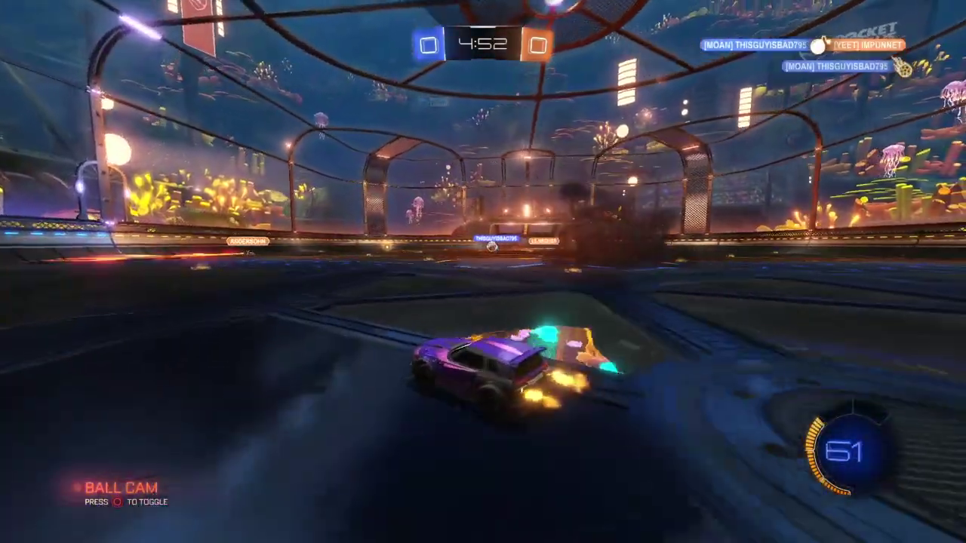
{"action": "key", "text": "a"}
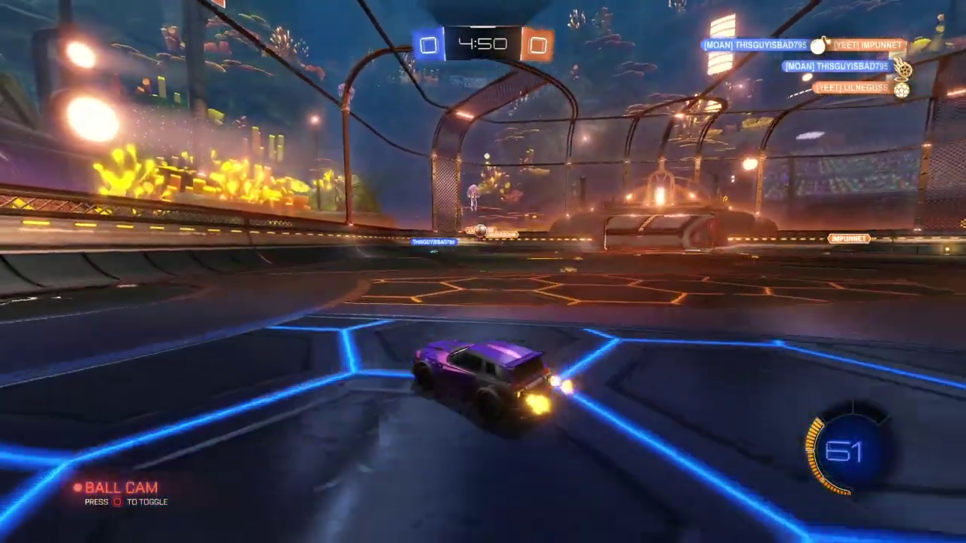
{"action": "key", "text": "shift"}
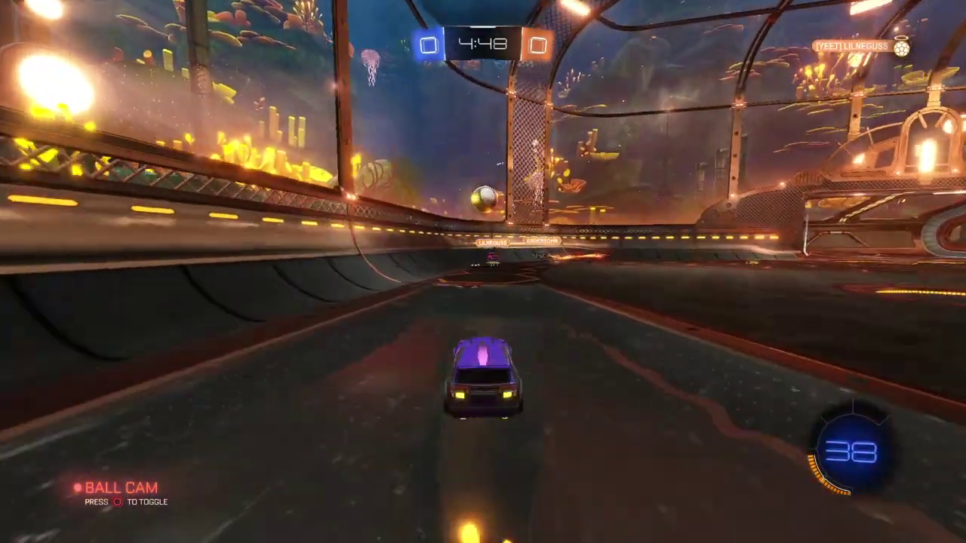